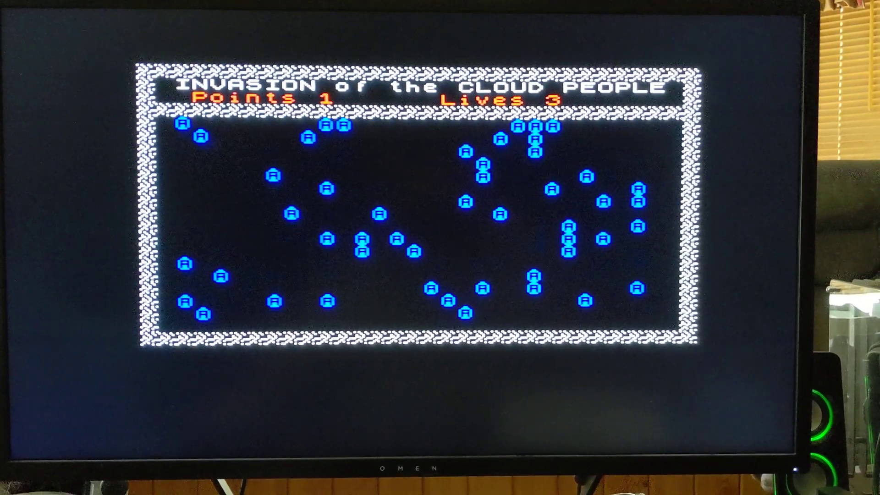
key(Right)
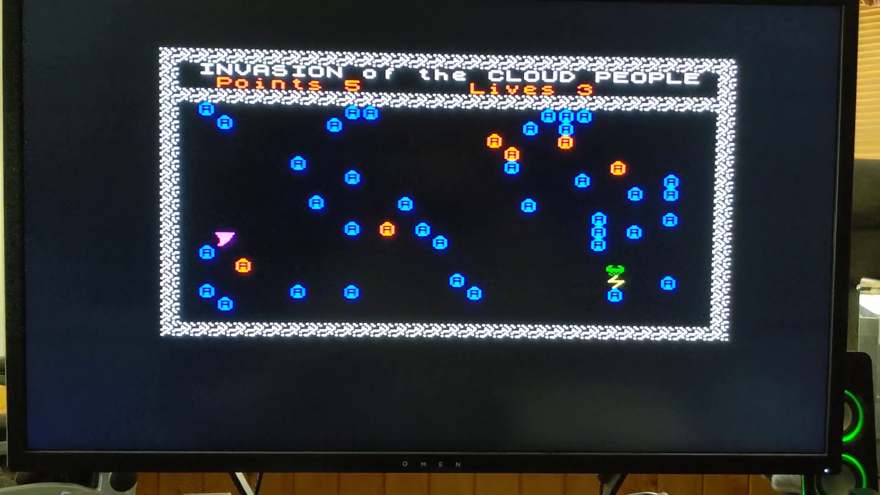
key(Left)
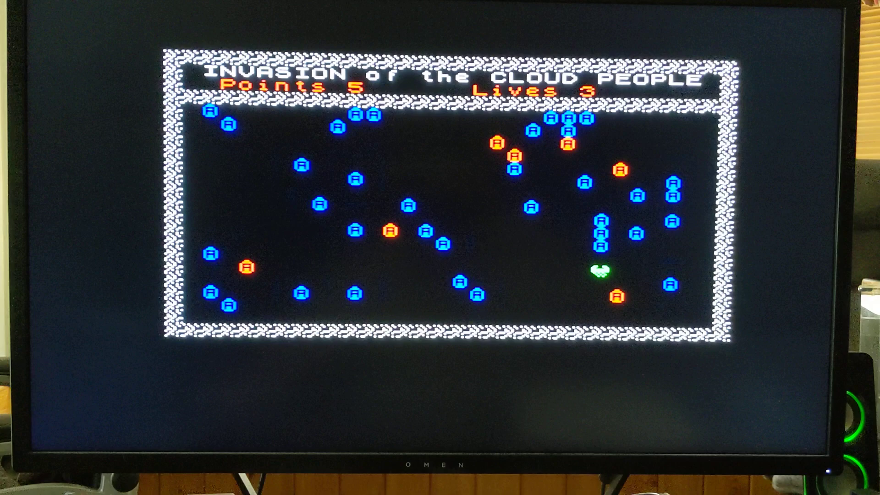